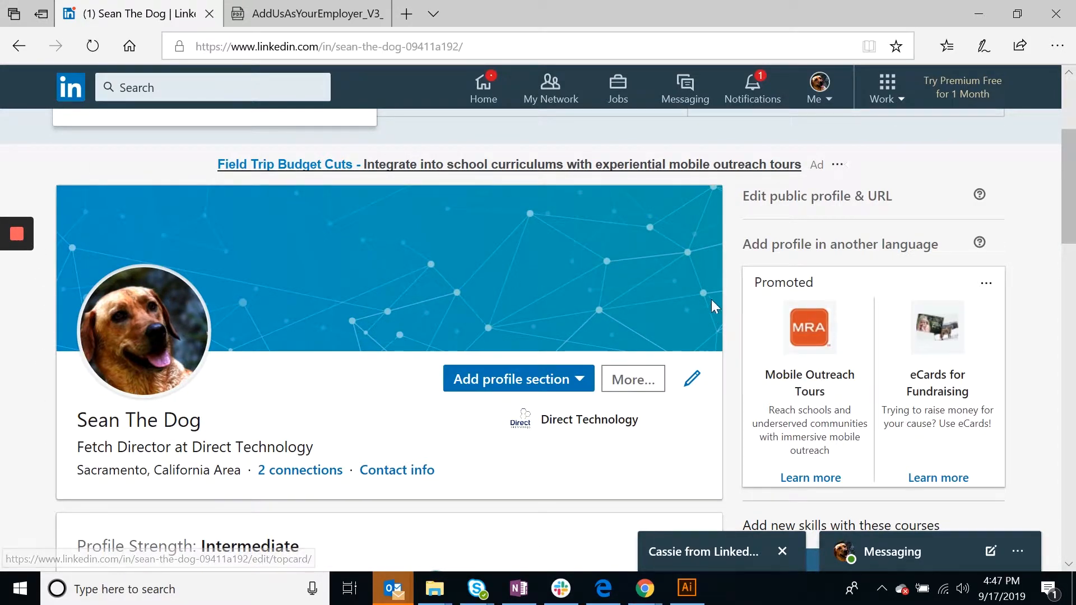
- Open the Direct Technology experience entry for editing and select Direct Technology, Information Technology and Services, as the company
scroll(262, 360, down, 9)
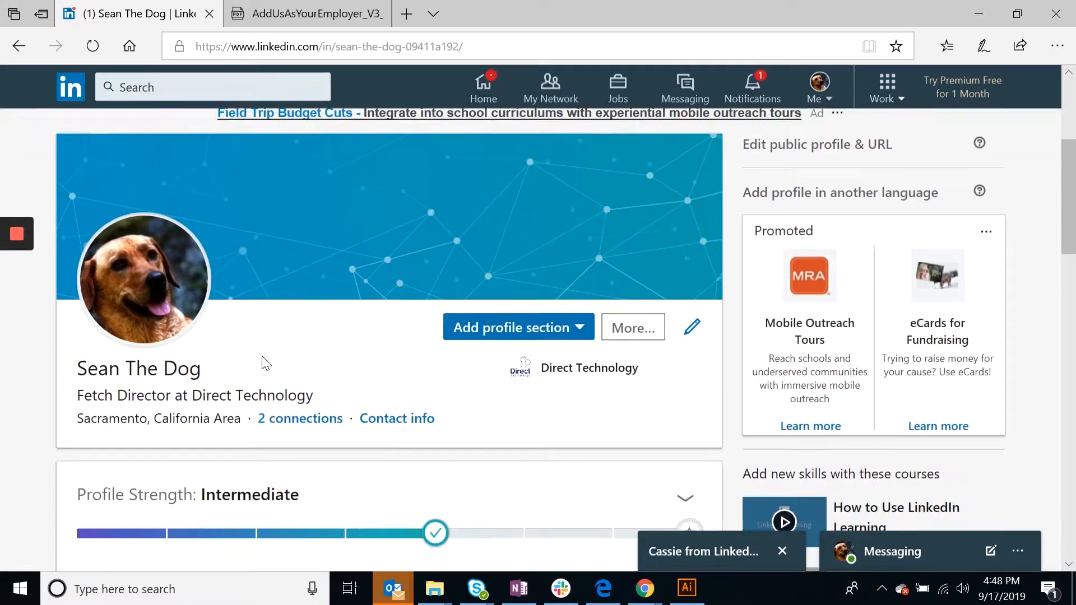
scroll(274, 351, down, 5)
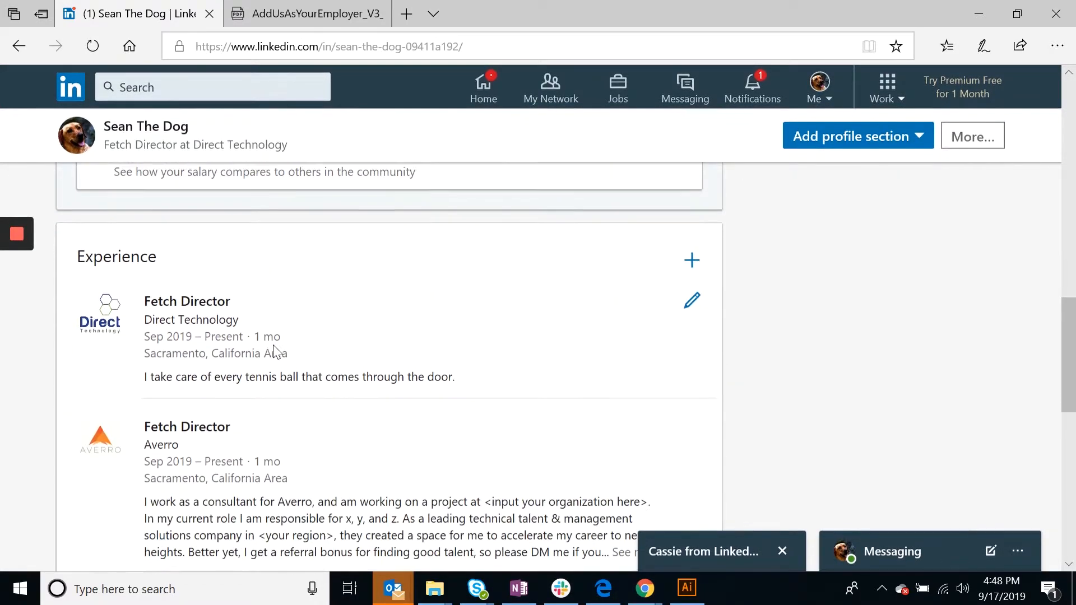
scroll(255, 353, down, 1)
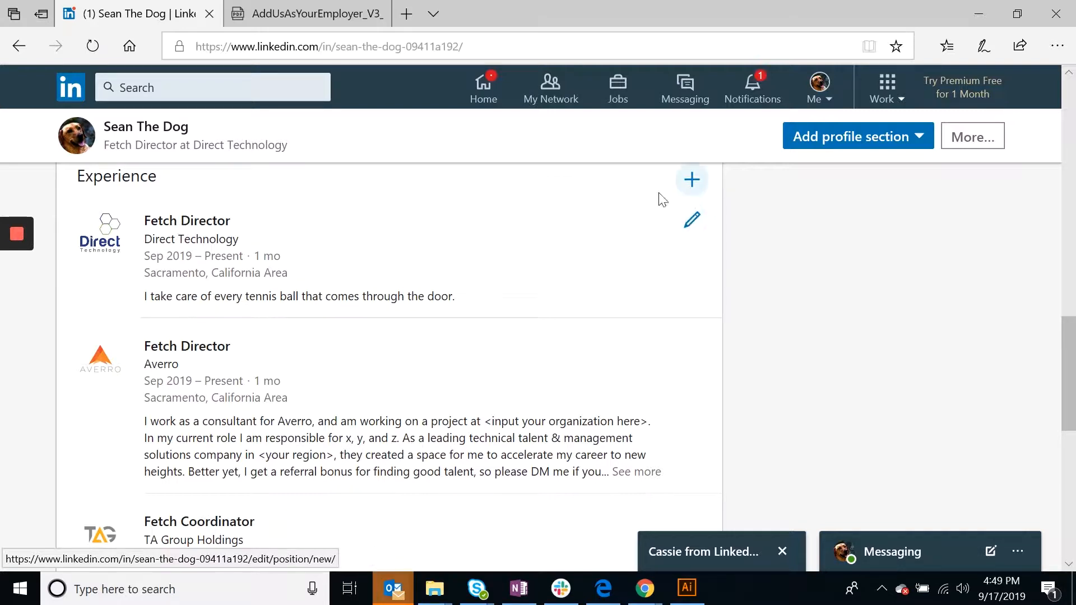
click(692, 218)
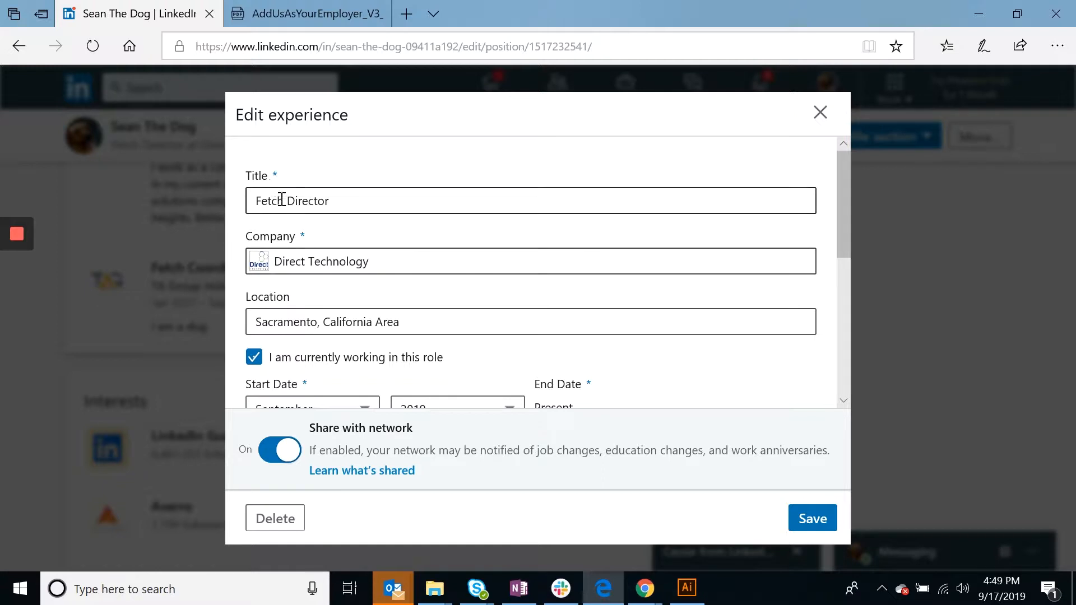
scroll(269, 197, down, 1)
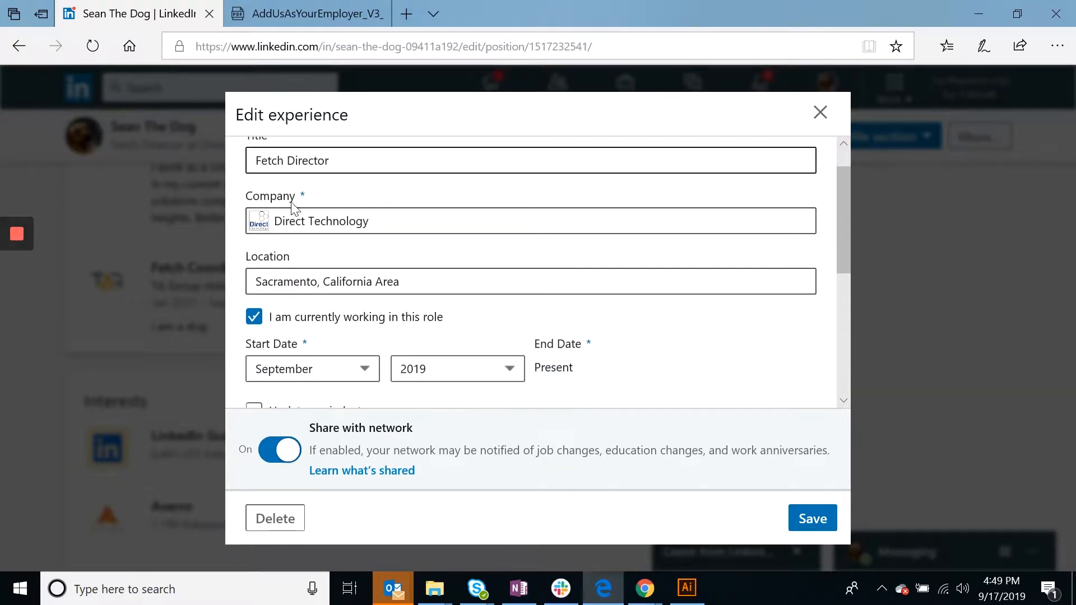
click(385, 225)
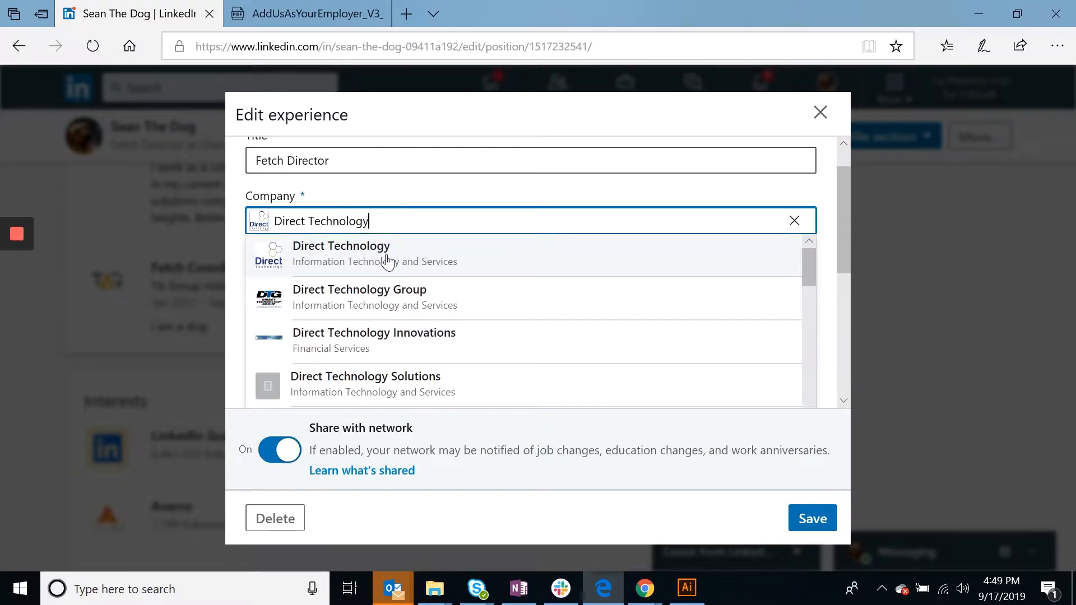
click(392, 261)
scroll(361, 283, down, 1)
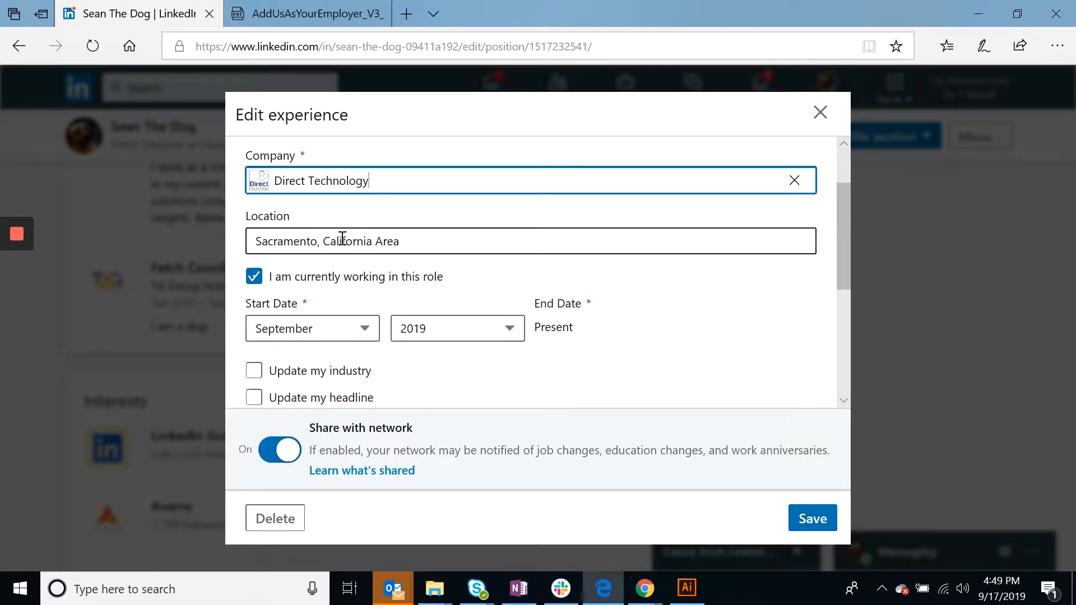
scroll(341, 238, down, 1)
click(255, 238)
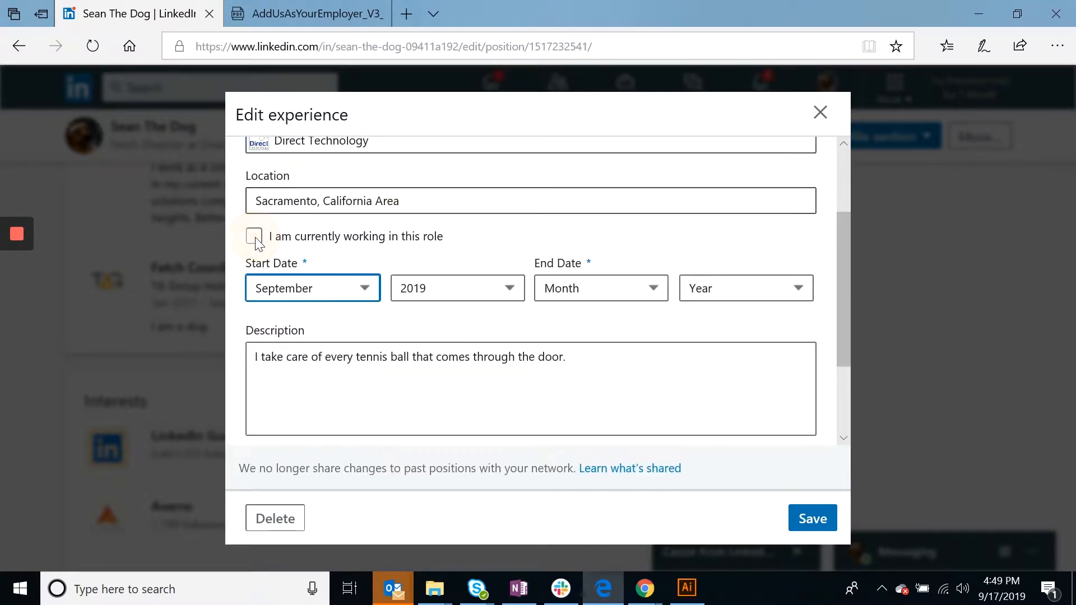
click(255, 238)
scroll(373, 331, down, 1)
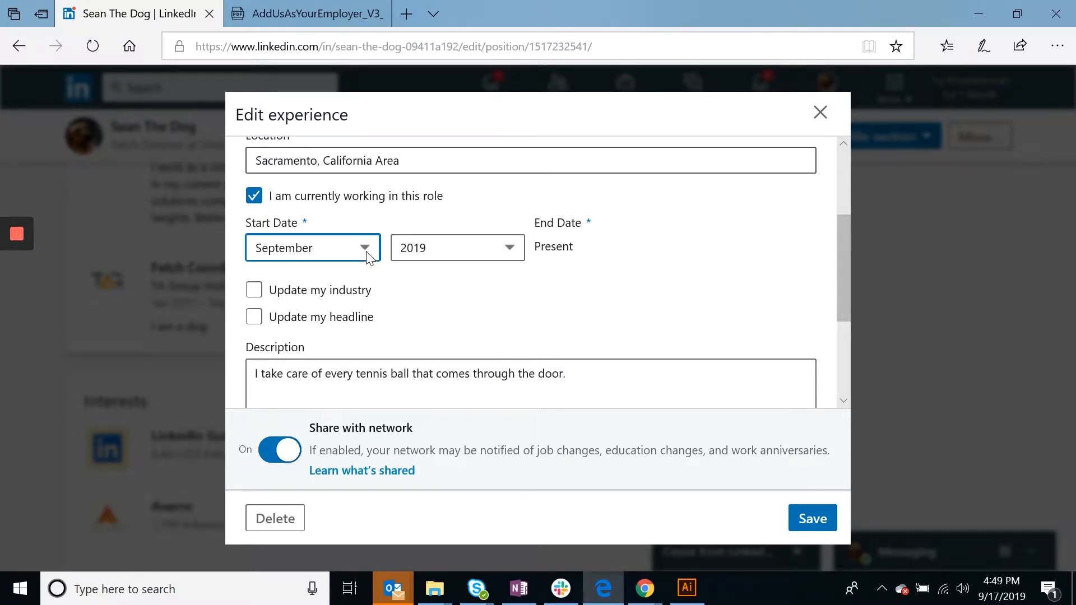
- Turn on the headline update for the current Direct Technology role and save the experience entry
scroll(336, 264, up, 3)
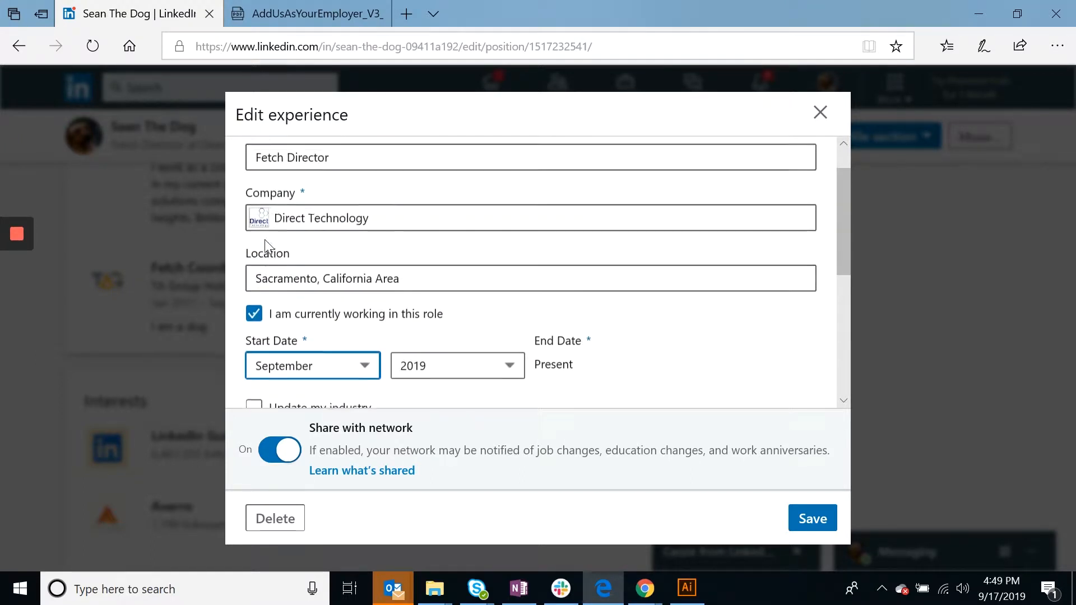
scroll(258, 252, down, 5)
click(256, 238)
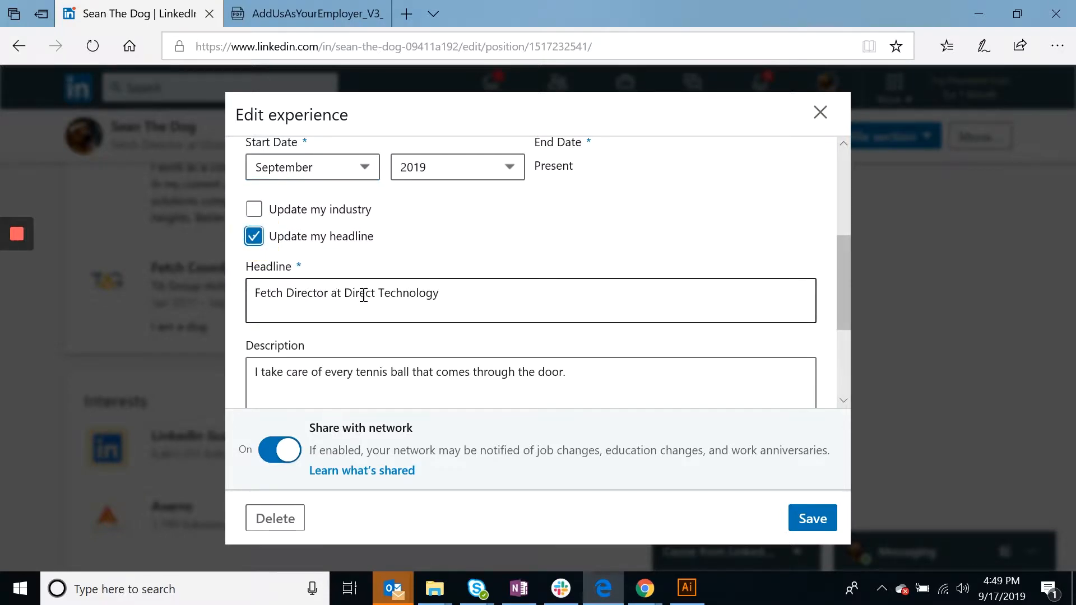
scroll(336, 306, down, 2)
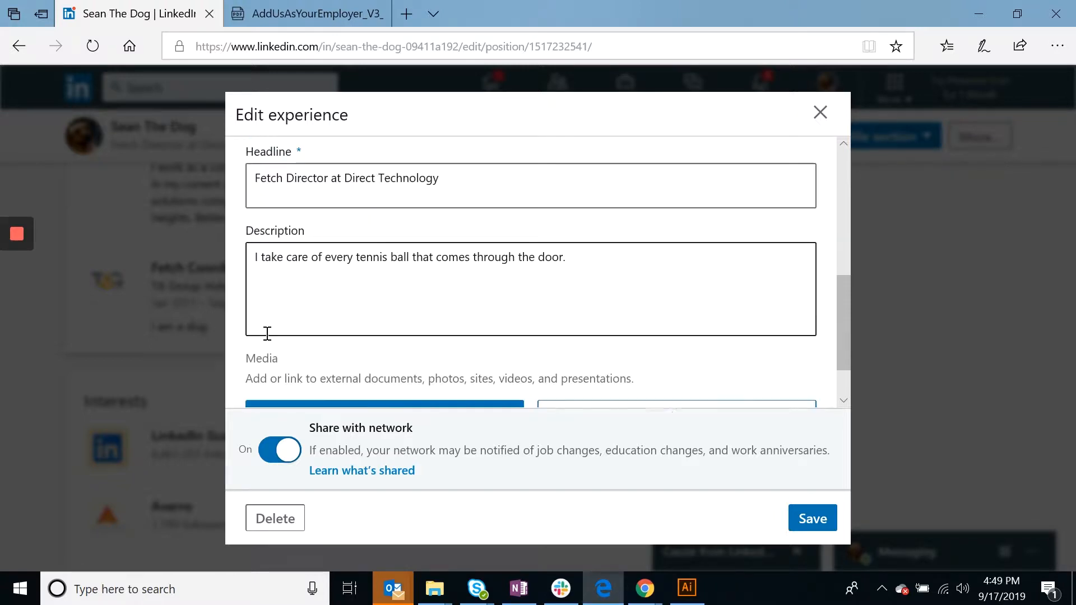
click(583, 255)
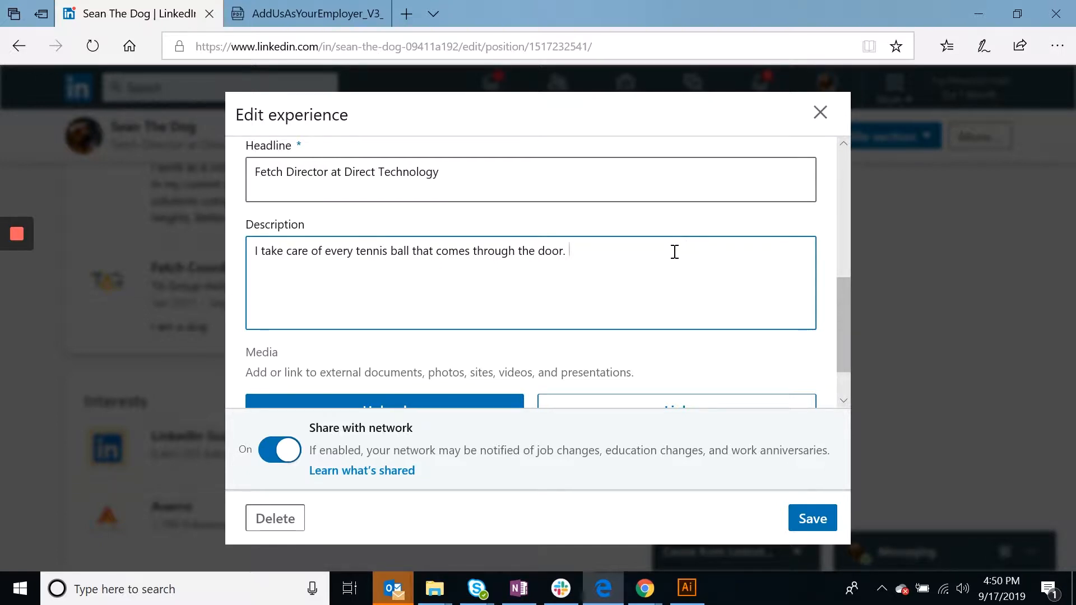
scroll(426, 309, down, 2)
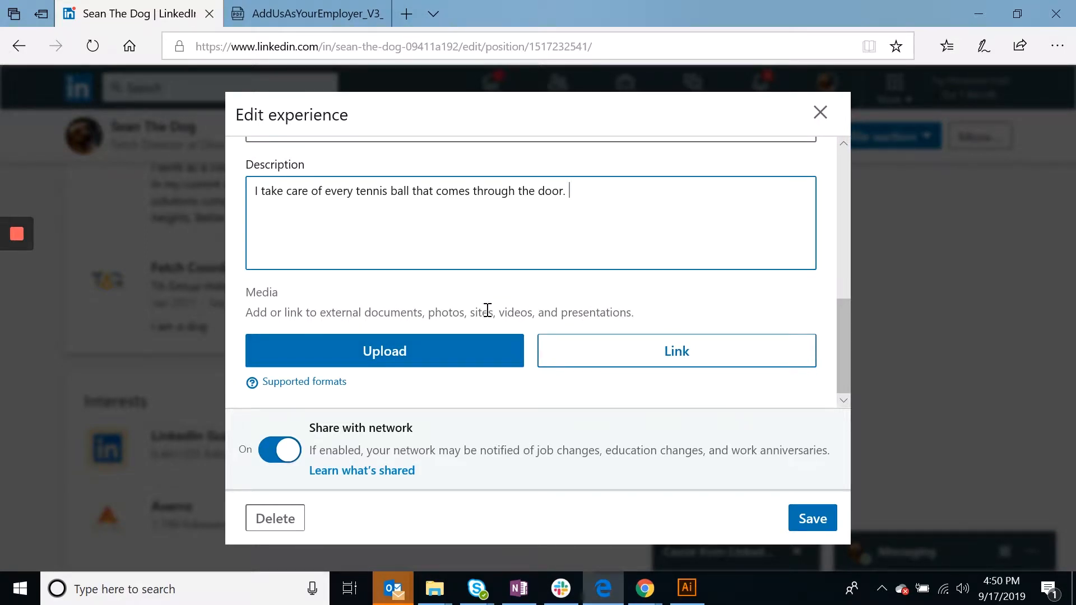
click(815, 519)
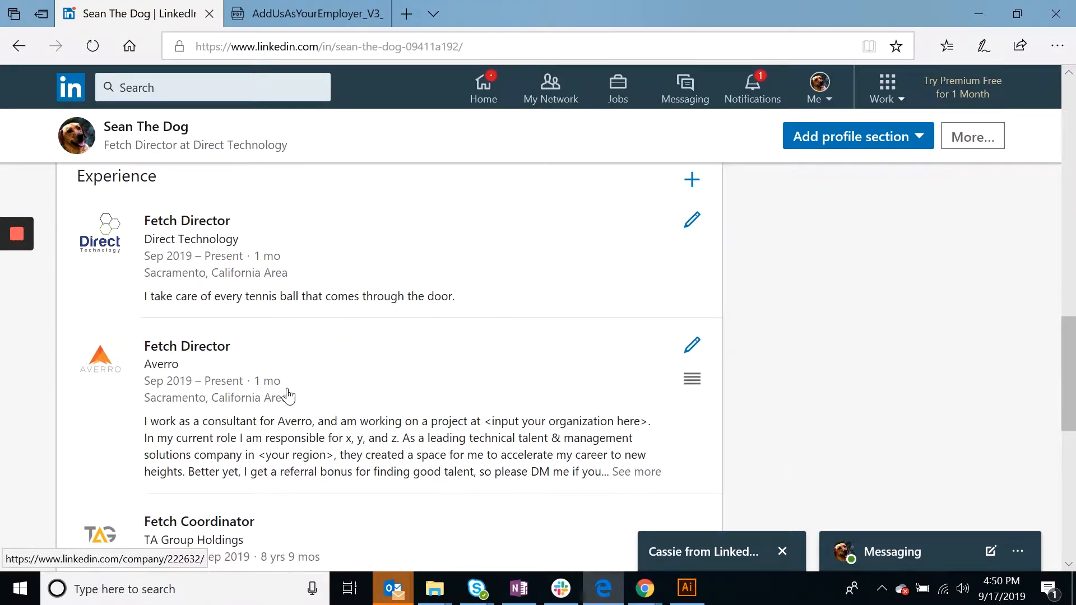
- Open the Averro experience entry for editing and select Averro, Information Technology and Services, as the company
click(695, 349)
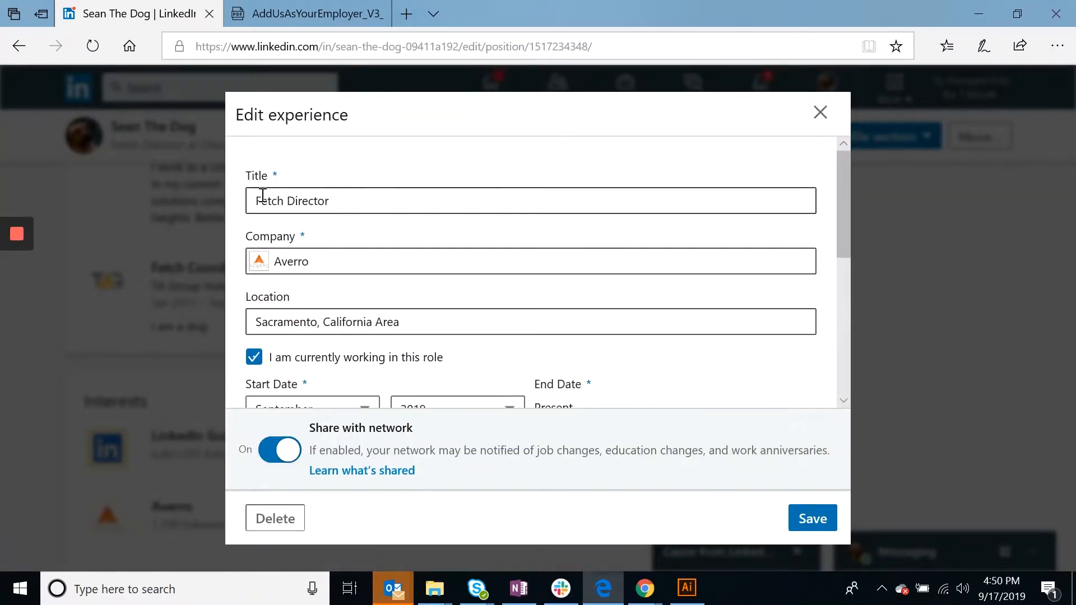
click(364, 200)
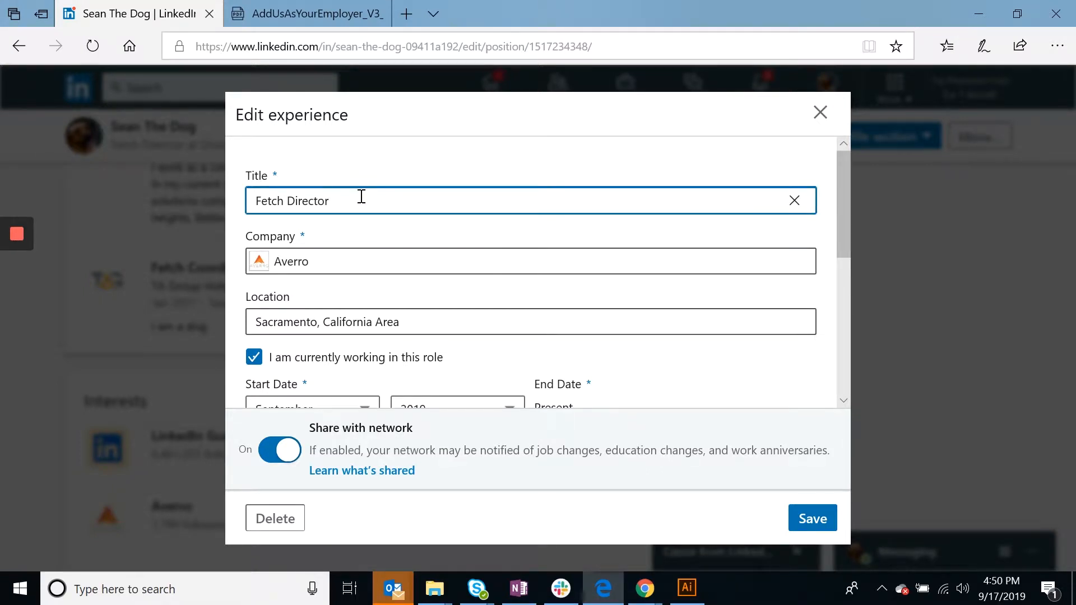
click(374, 260)
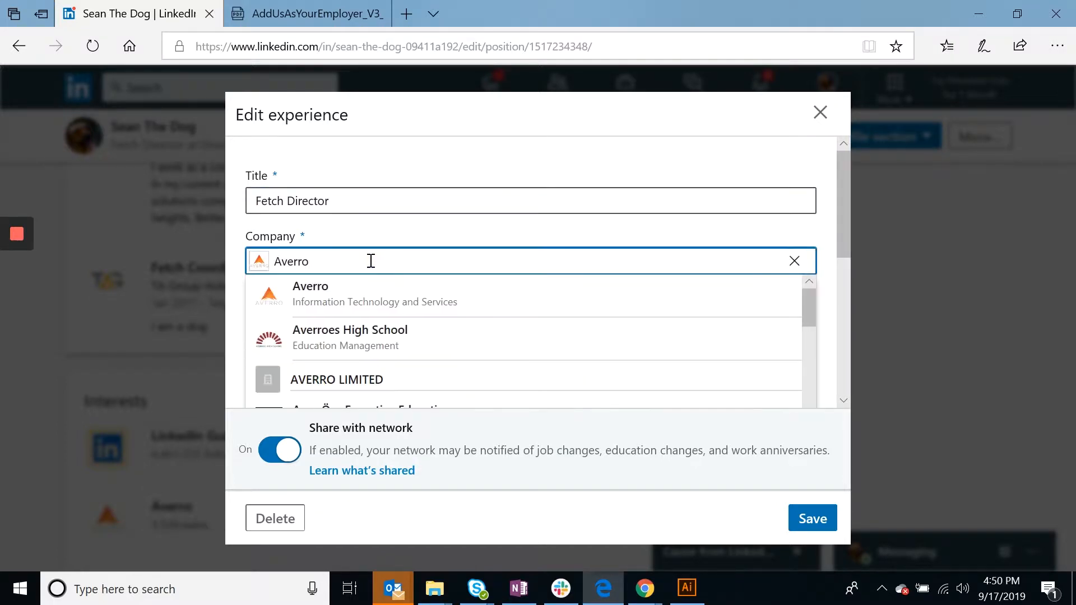
click(360, 302)
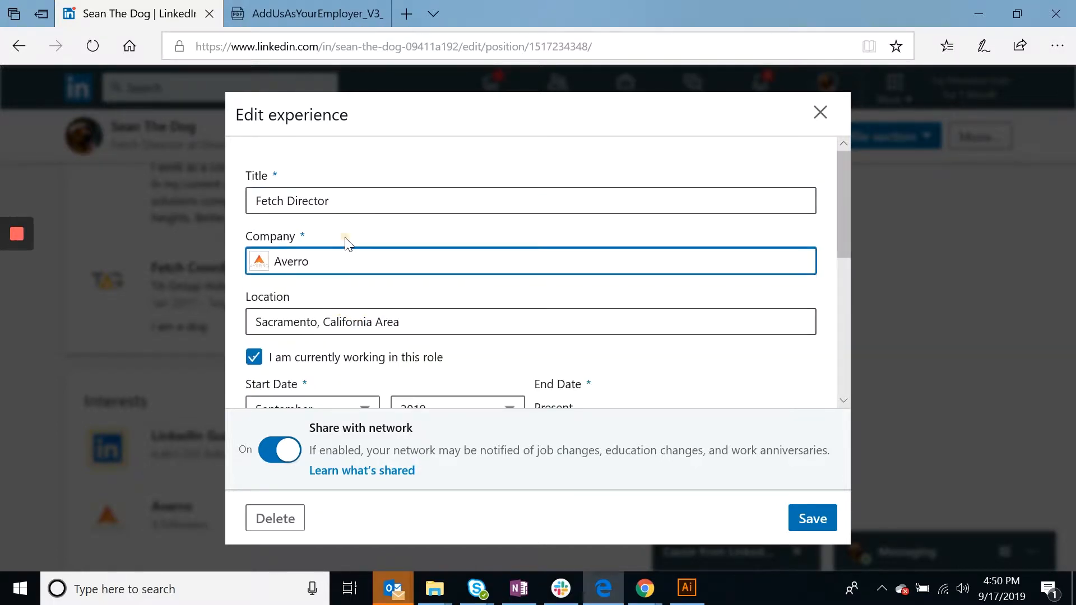
click(345, 302)
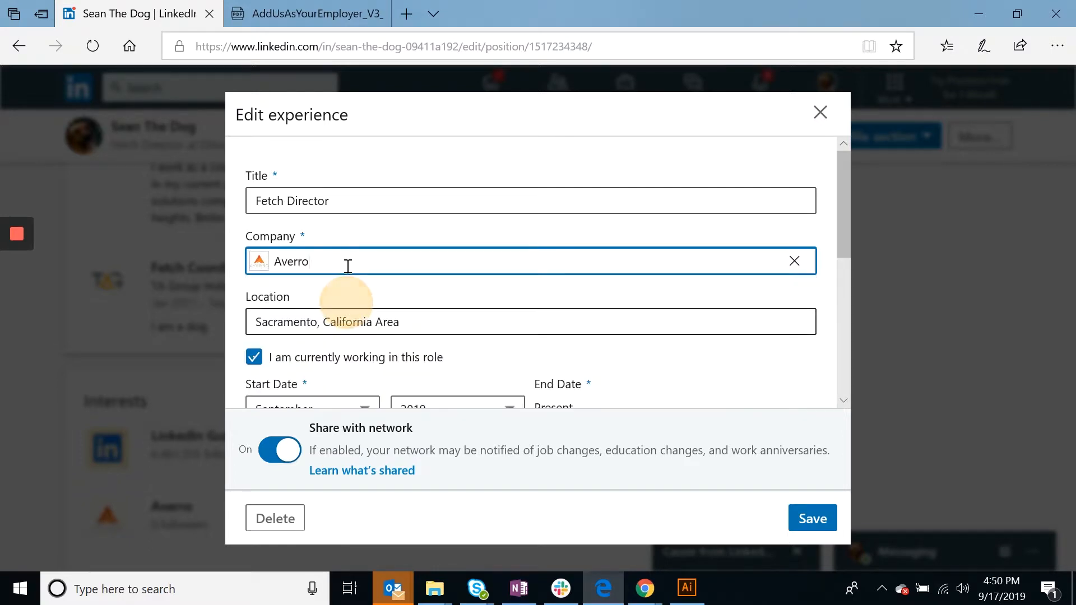
- Copy the entire "Add Your Blurb" paragraph from AddUsAsYourEmployer_V5.pdf for the Averro role's description
scroll(347, 265, down, 1)
scroll(348, 266, down, 1)
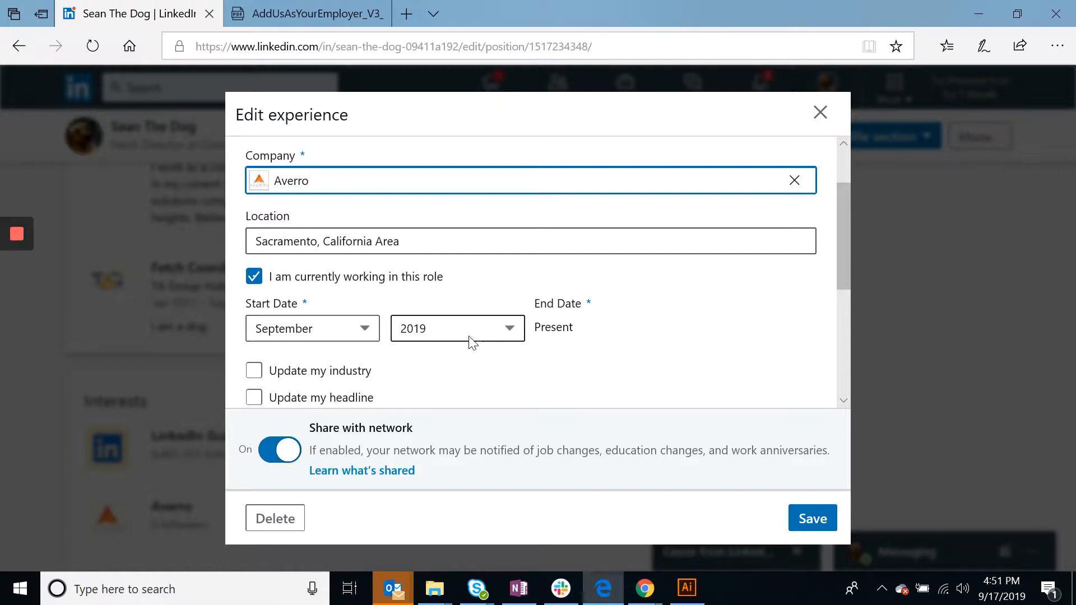
scroll(401, 339, down, 1)
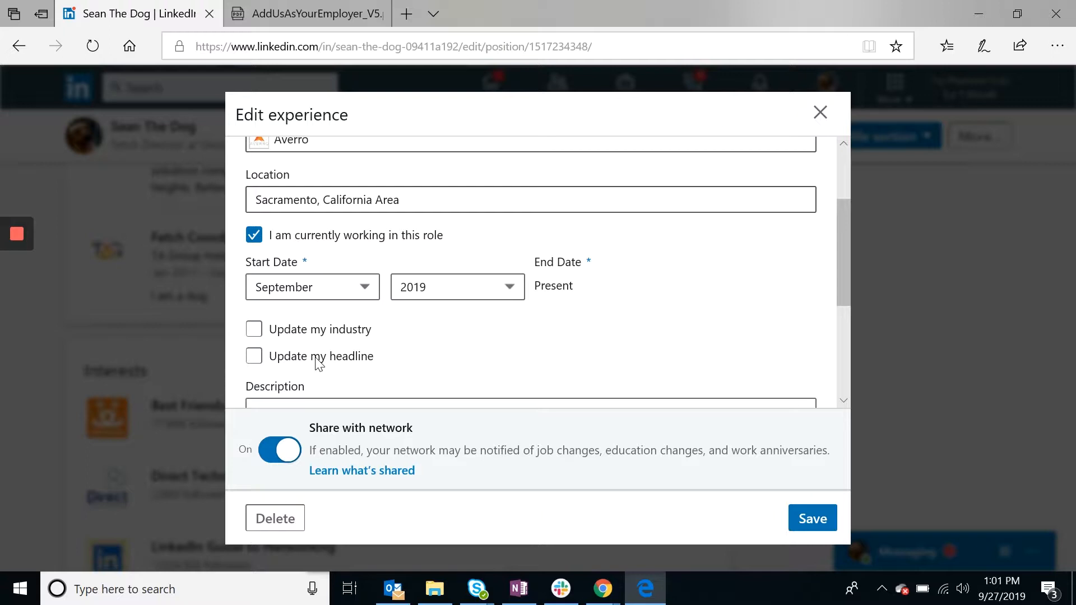
scroll(315, 359, down, 3)
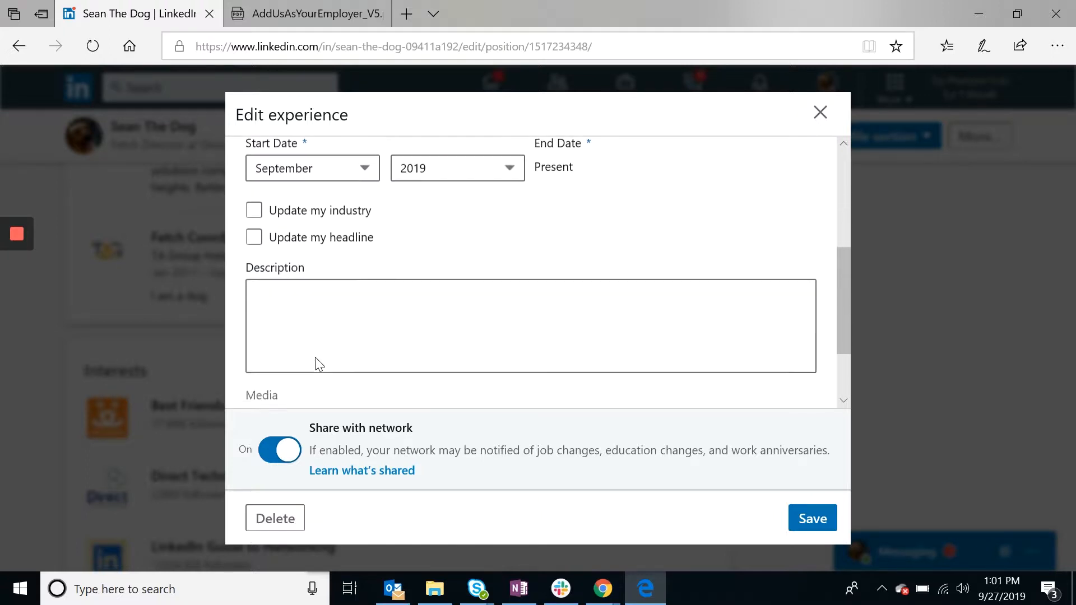
click(300, 286)
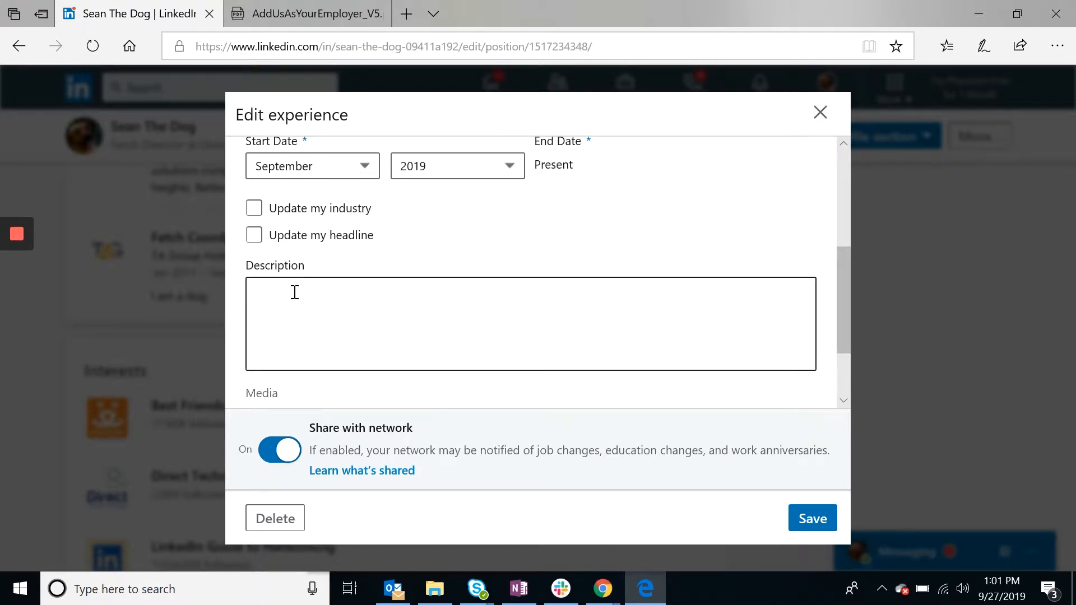
click(295, 292)
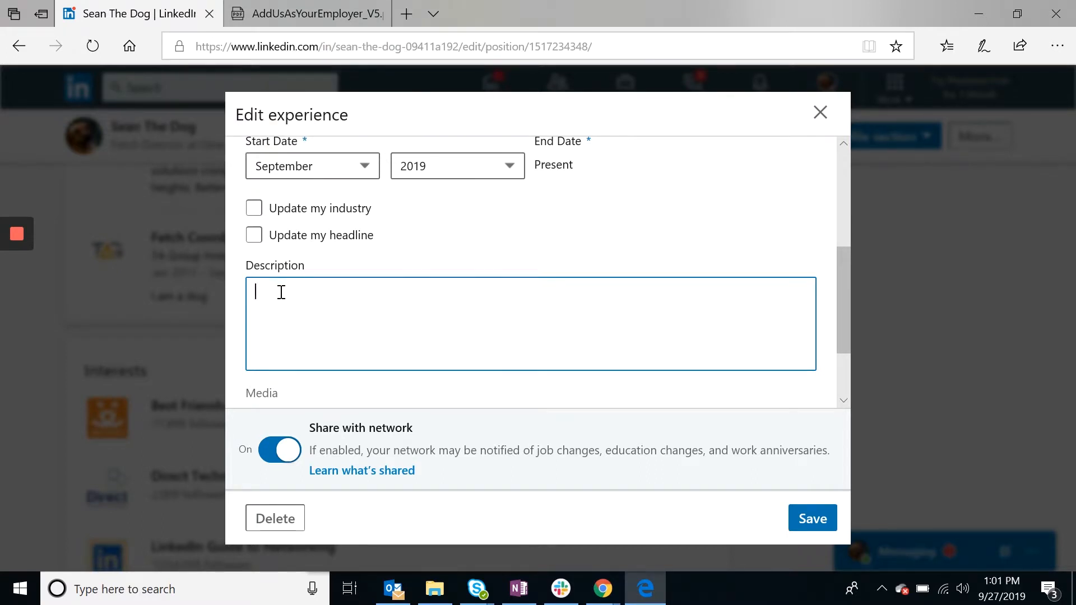
click(301, 15)
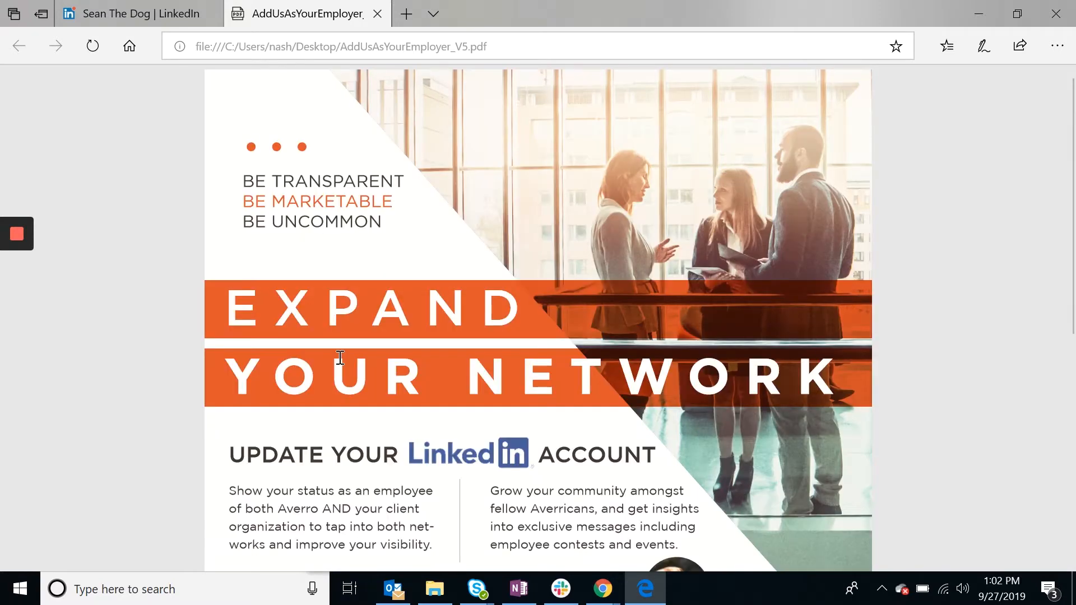
scroll(340, 358, down, 7)
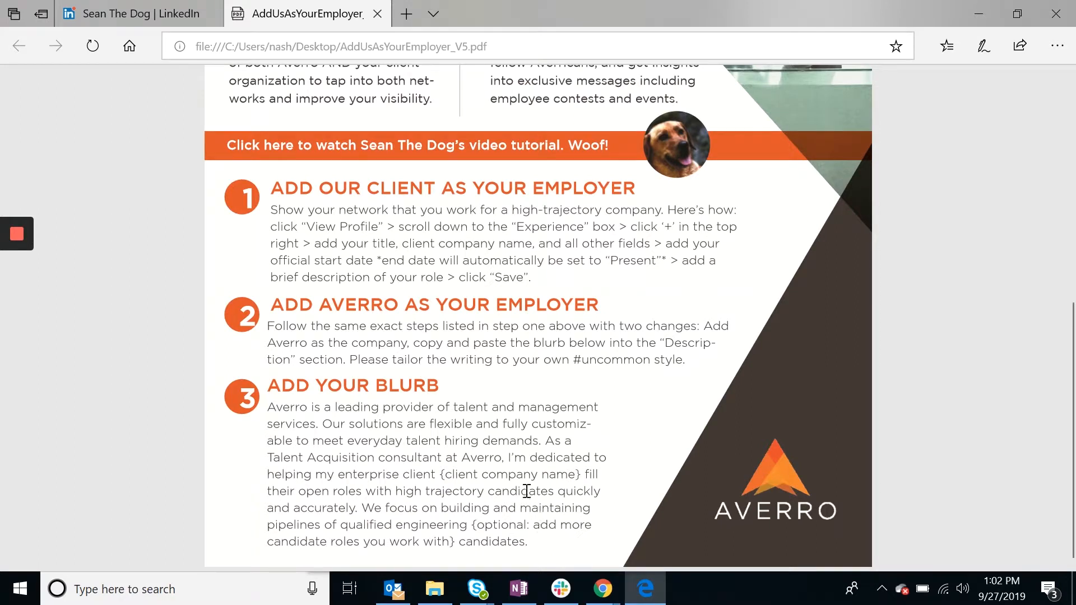
drag(532, 541, 272, 412)
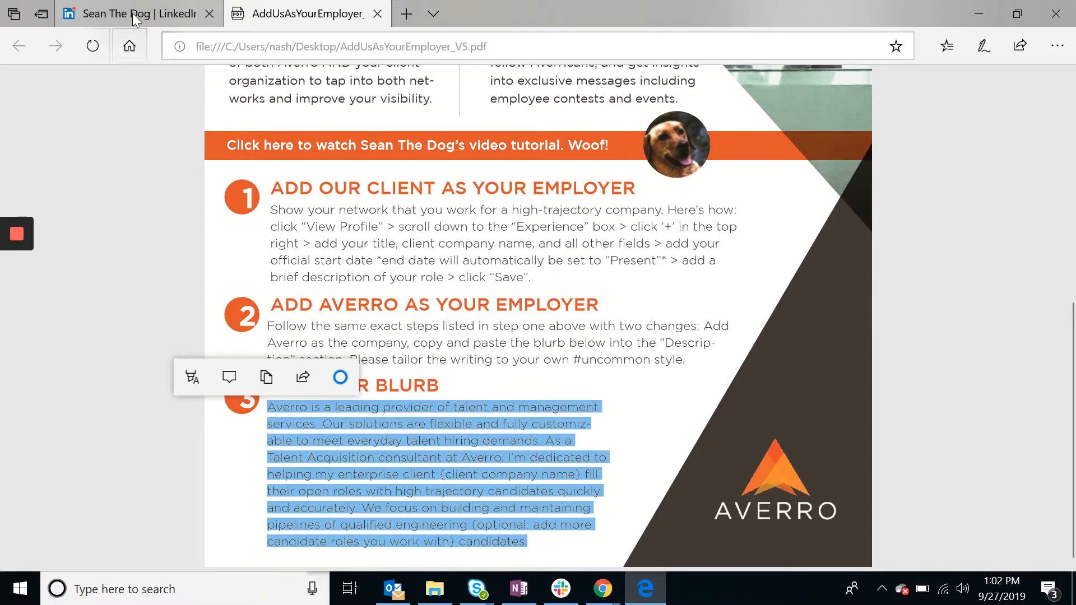
- Return to the LinkedIn experience form and paste the copied Averro blurb into the empty description
mouse_move(135, 20)
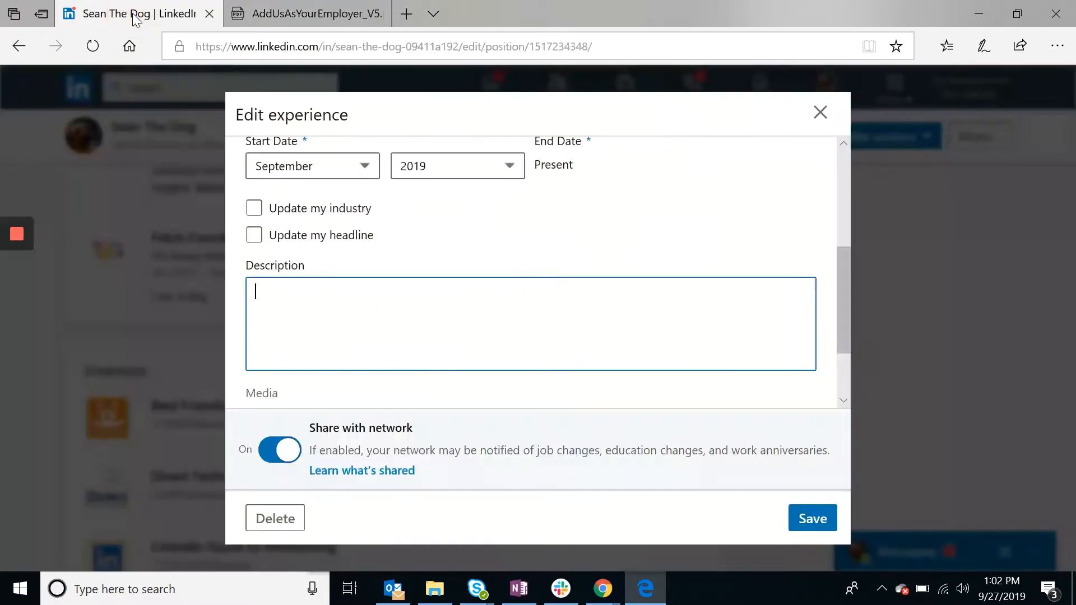
click(285, 295)
text(Averro is a leading provider of talent and management services. Our solutions are flexible and fully customizable to meet everyday talent hiring demands. As a Talent Acquisition consultant at Averro, I’m dedicated to helping my enterprise client {client company name} fill their open roles with high trajectory candidates quickly and accurately. We focus on building and maintaining pipelines of qualified engineering {optional: add more candidate roles you work with} candidates.)
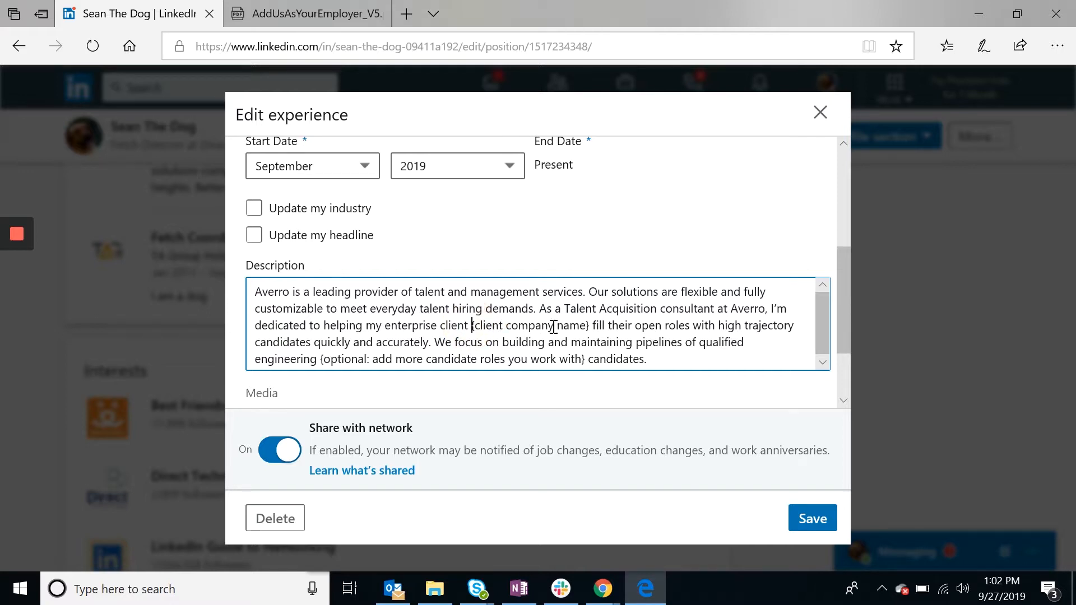
- Replace the {client company name} placeholder in the description with "Direct Technology"
click(590, 325)
drag(472, 326, 590, 325)
text(Direct Tec)
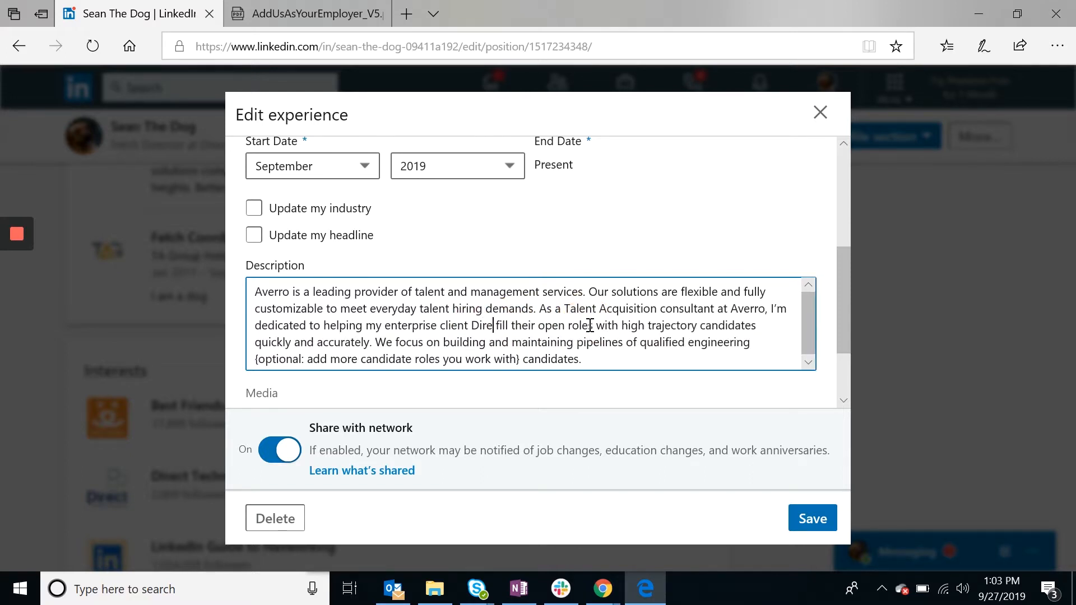
text(hnol)
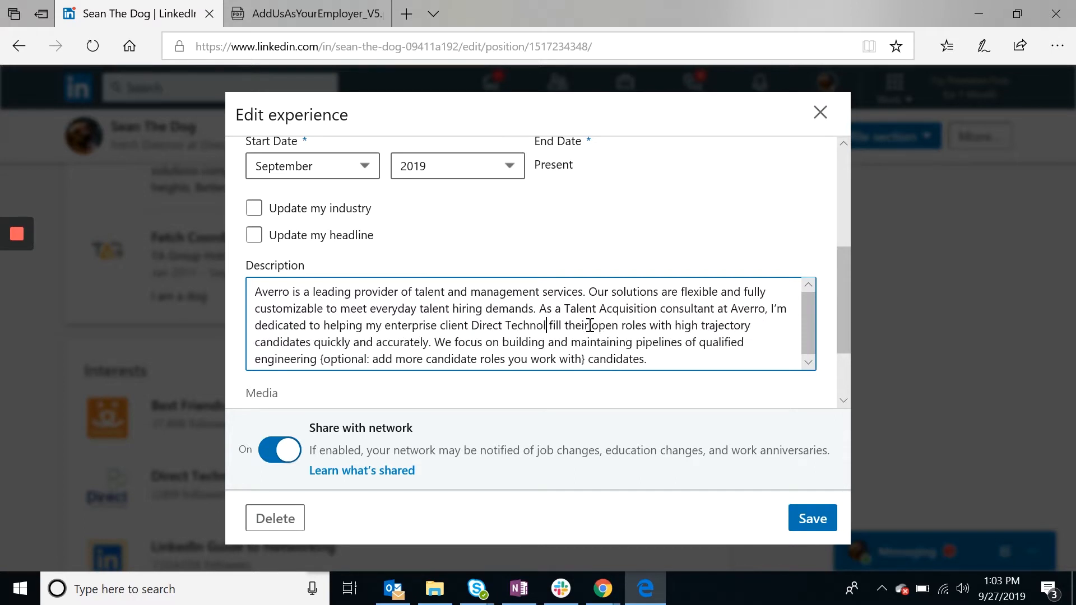
text(ogy)
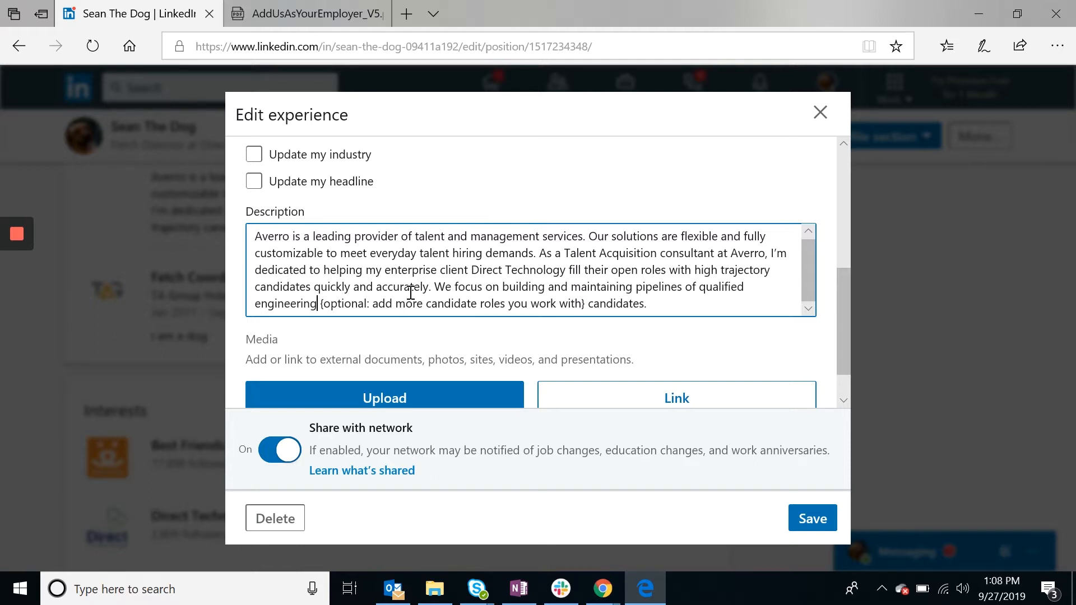
- Extend the candidate roles after "engineering" in the description with ", project manager, and .net developer"
text(, )
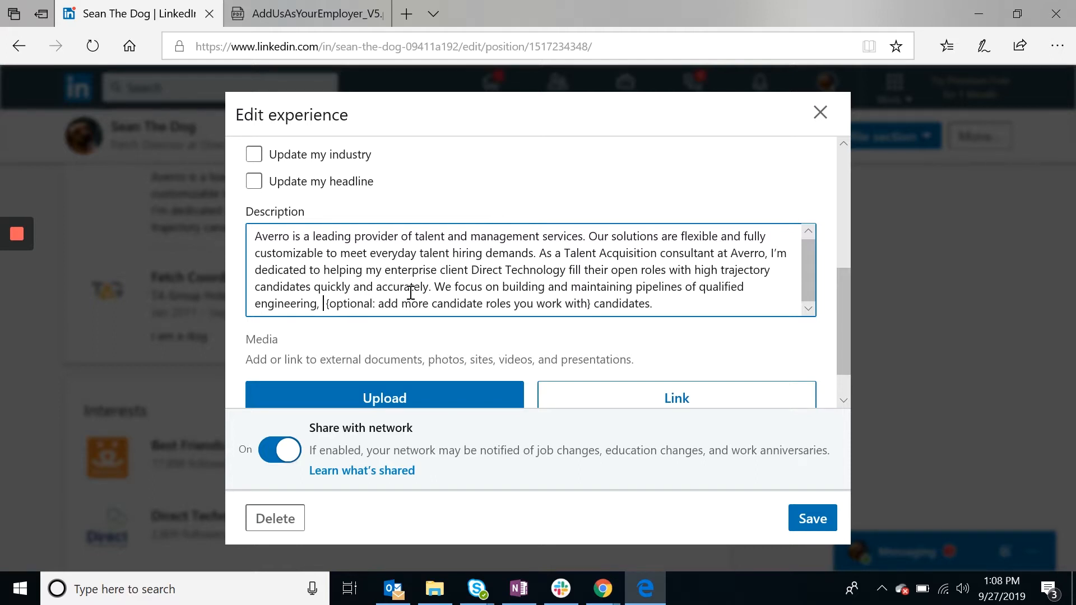
text(project)
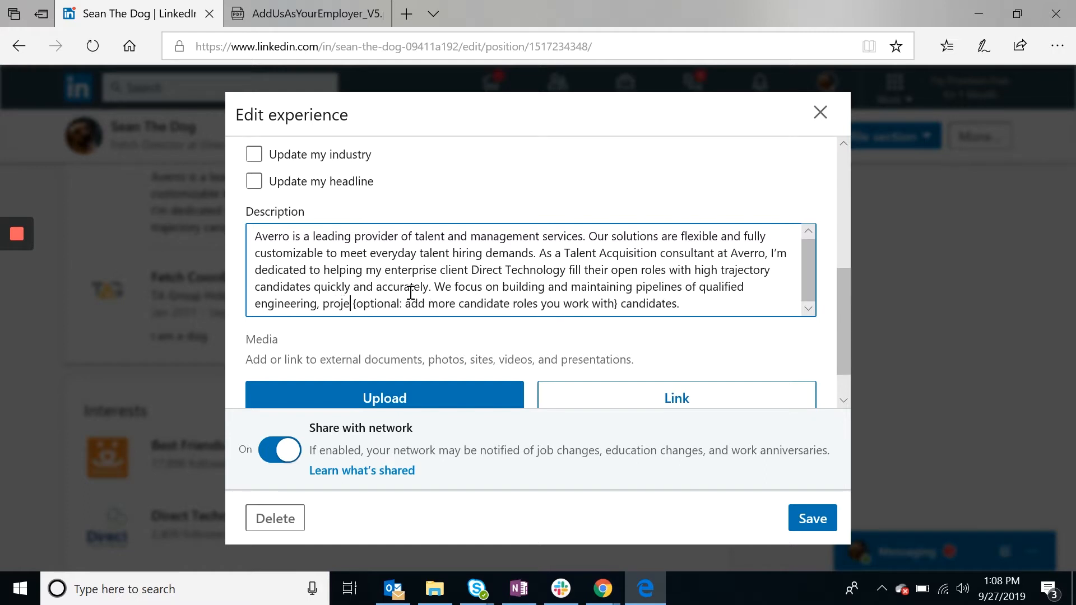
text( manager, )
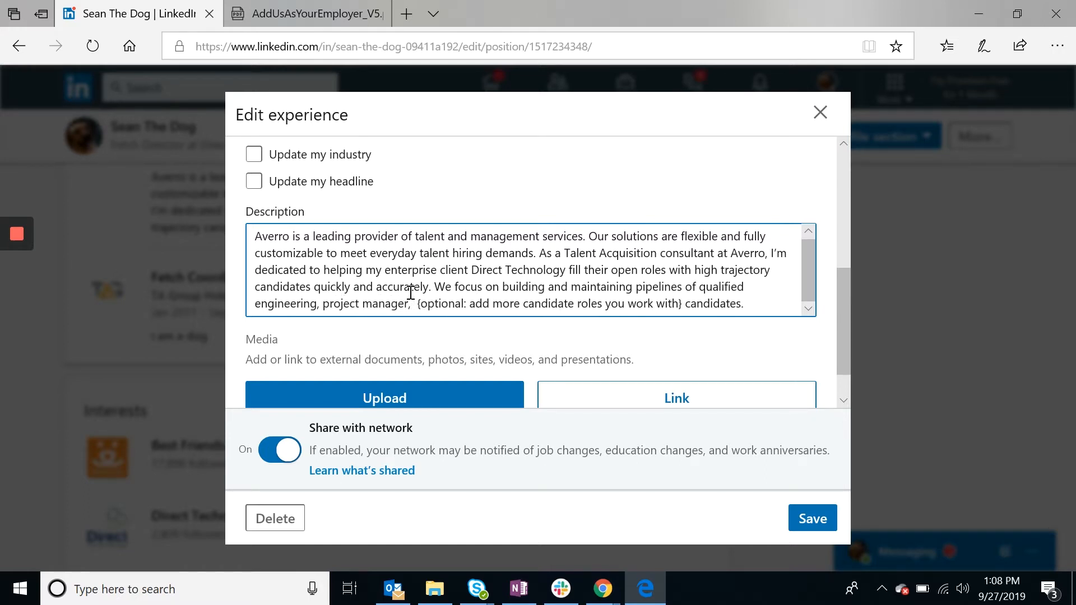
text(.net)
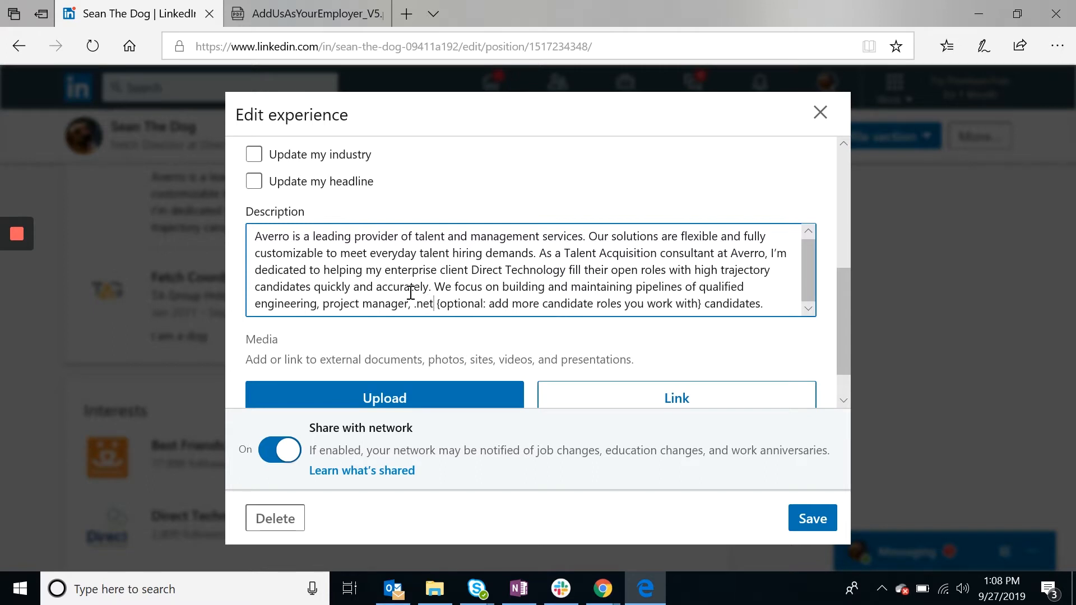
text( develop)
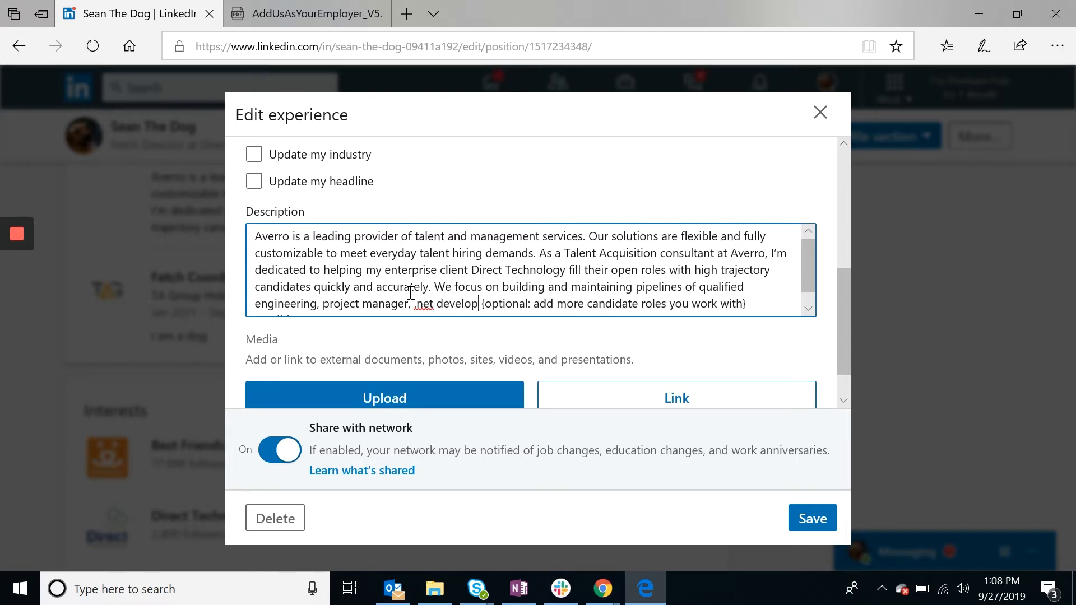
text(er)
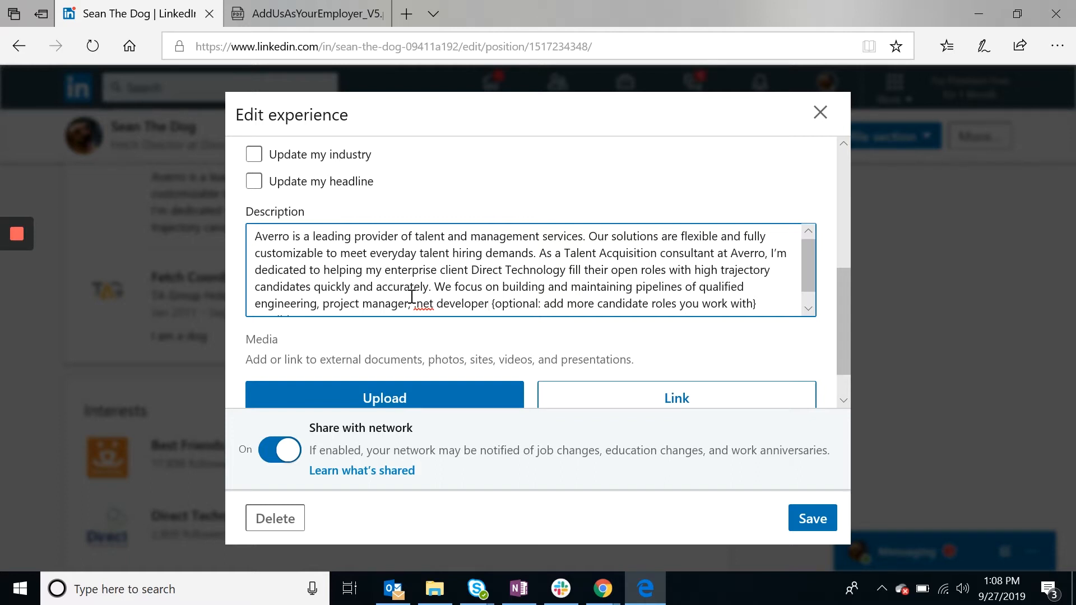
click(414, 303)
text(an)
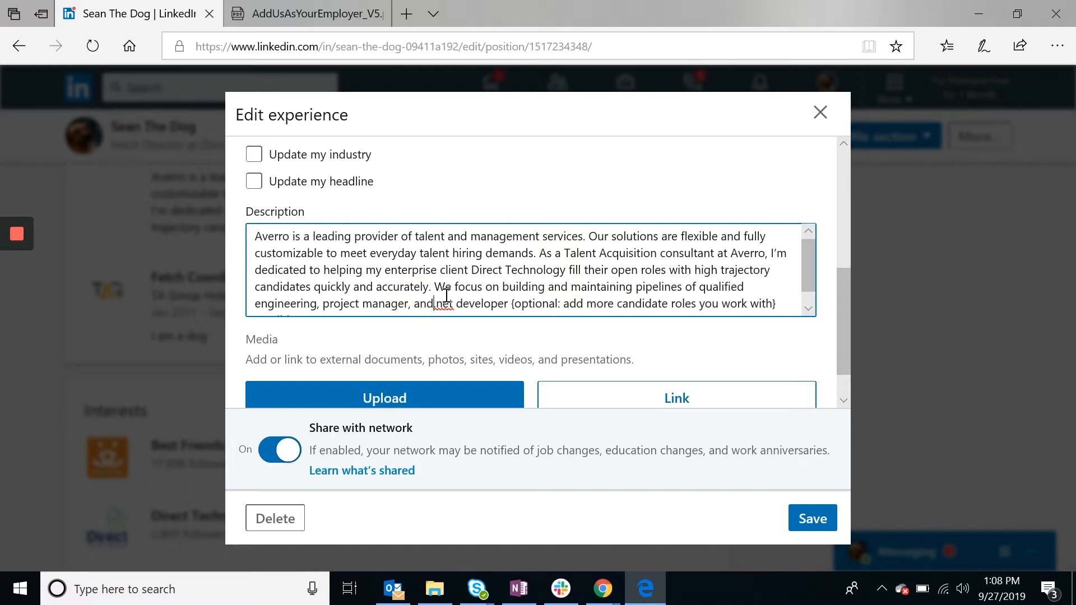
text(d)
- Delete the "{optional: add more candidate roles you work with}" placeholder from the description
scroll(446, 295, down, 1)
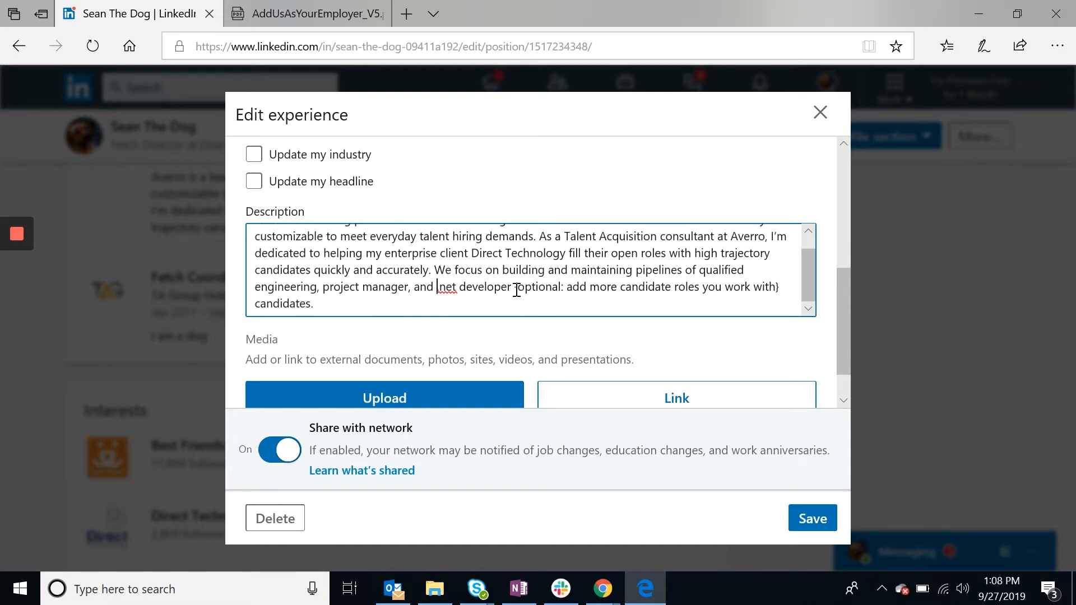
drag(512, 287, 768, 288)
key(BackSpace)
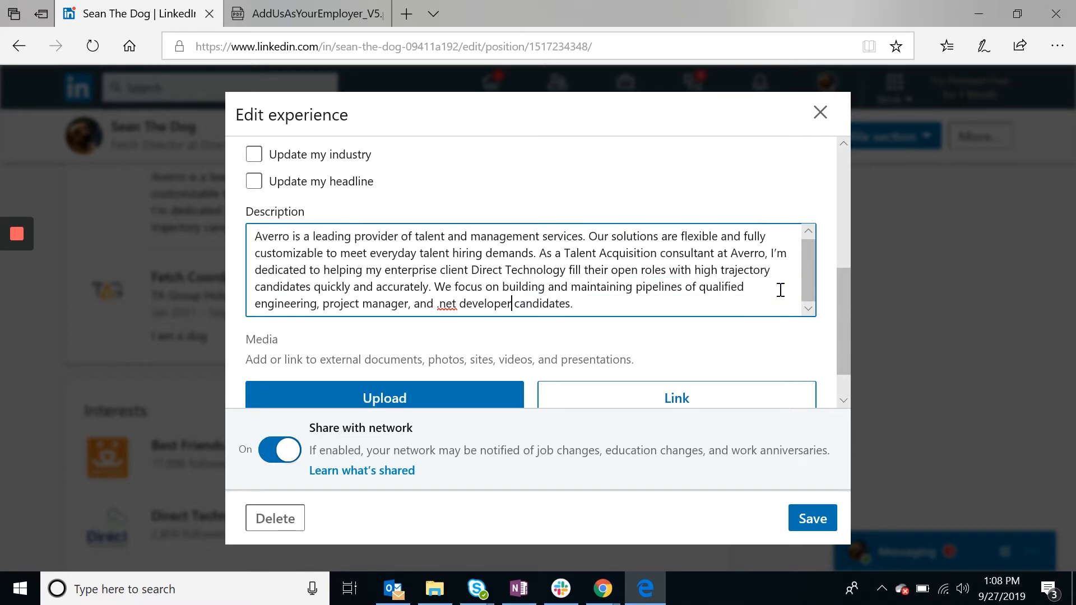
click(619, 301)
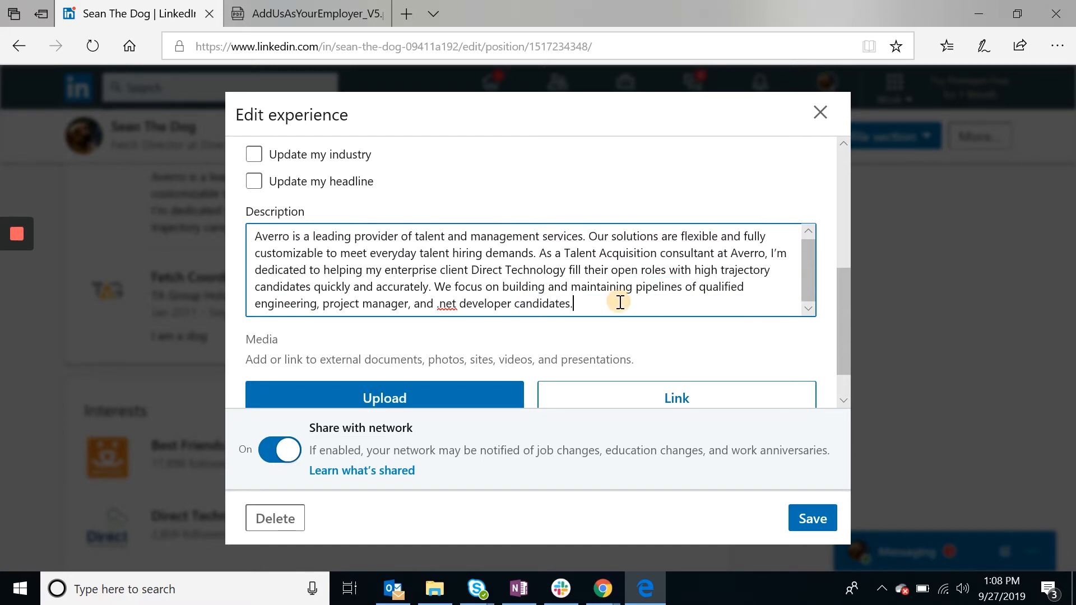
- Change ".net" to ".Net" in the description and save the Averro experience entry
double_click(448, 305)
text(Net)
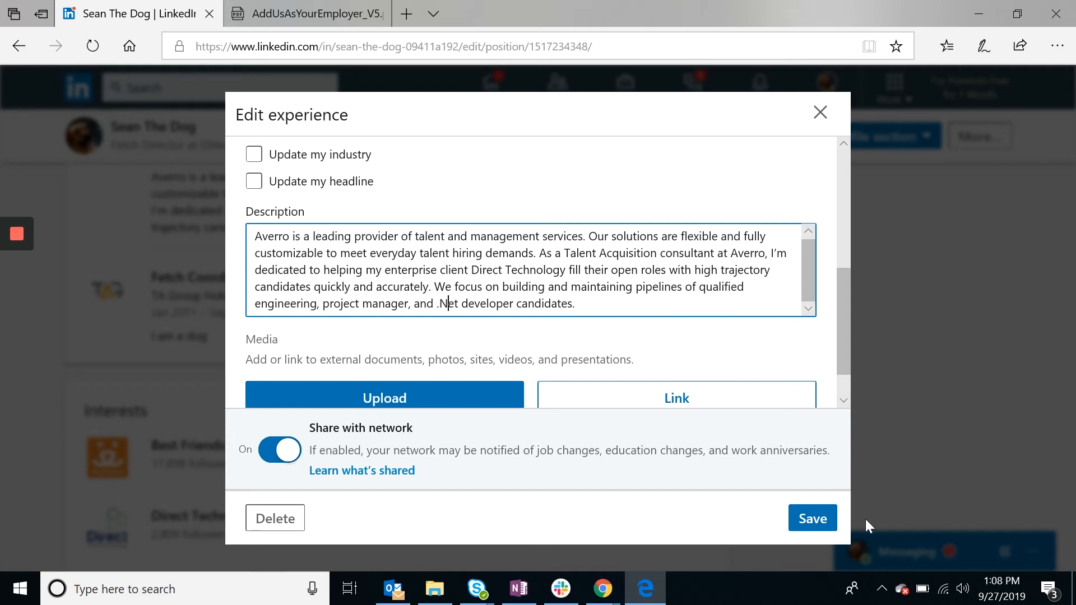
click(806, 518)
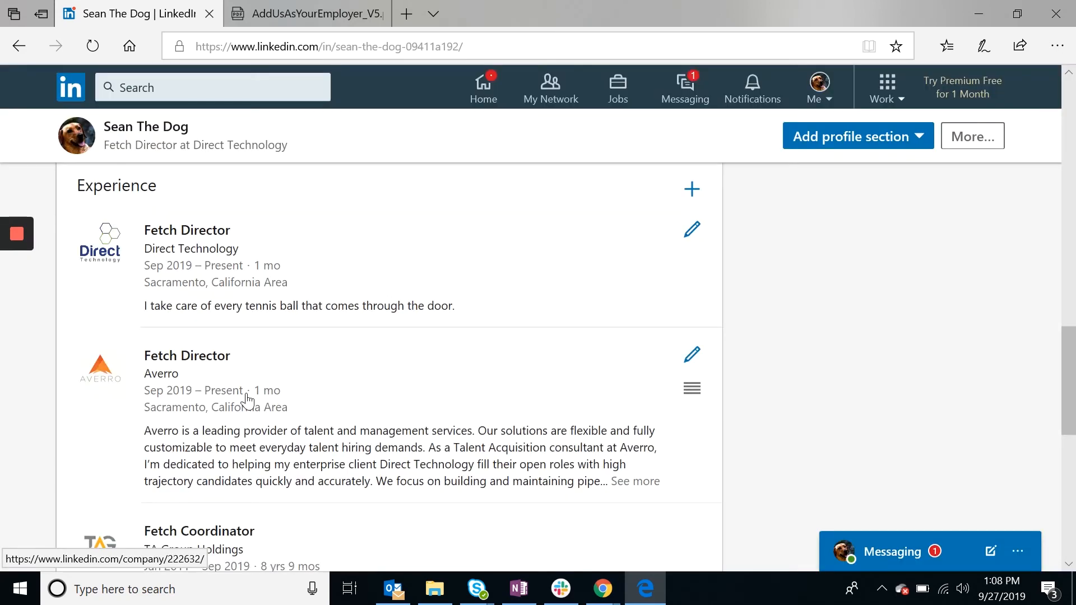